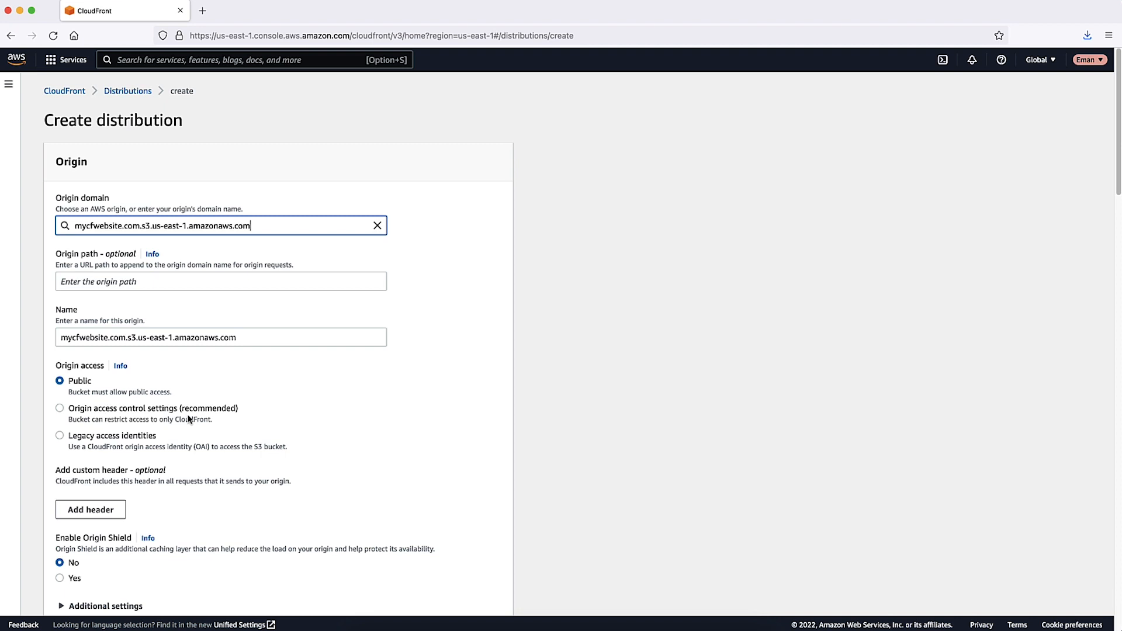
Set origin access to origin access control settings and create a control setting named CloudFrontOAC for the S3 origin.
click(141, 418)
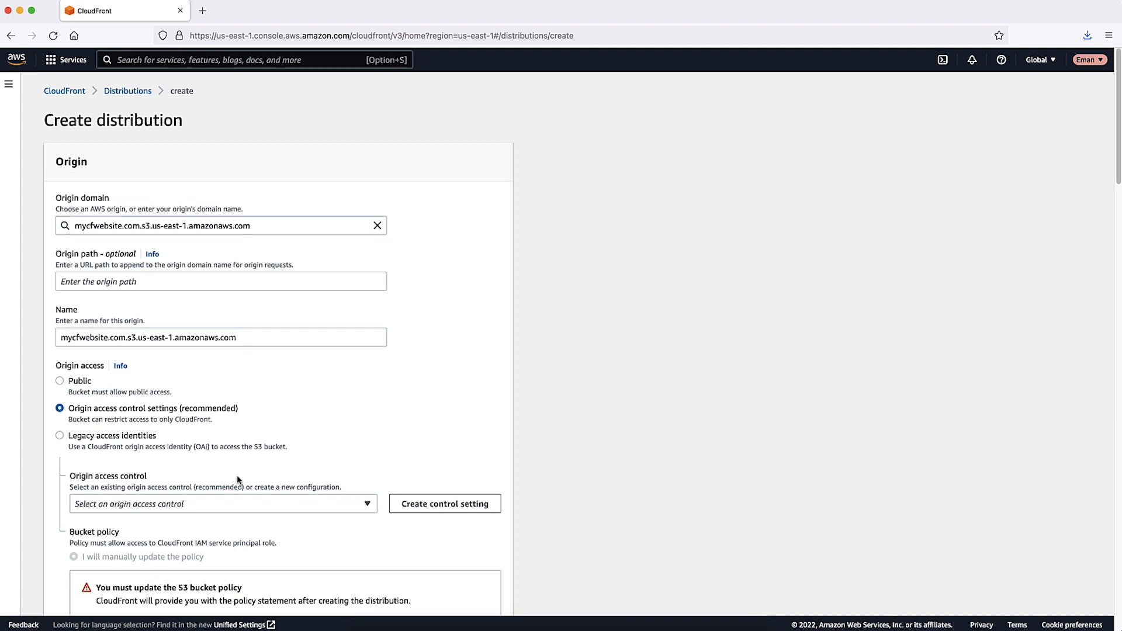
click(430, 504)
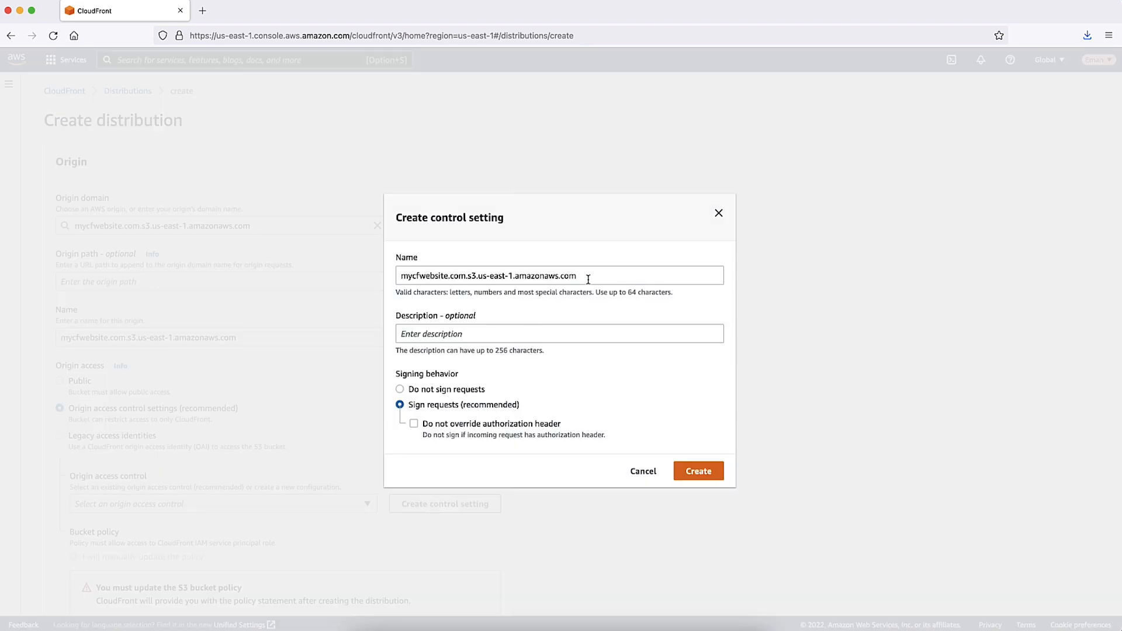
drag(588, 280, 363, 279)
text(CloudFrontOAC)
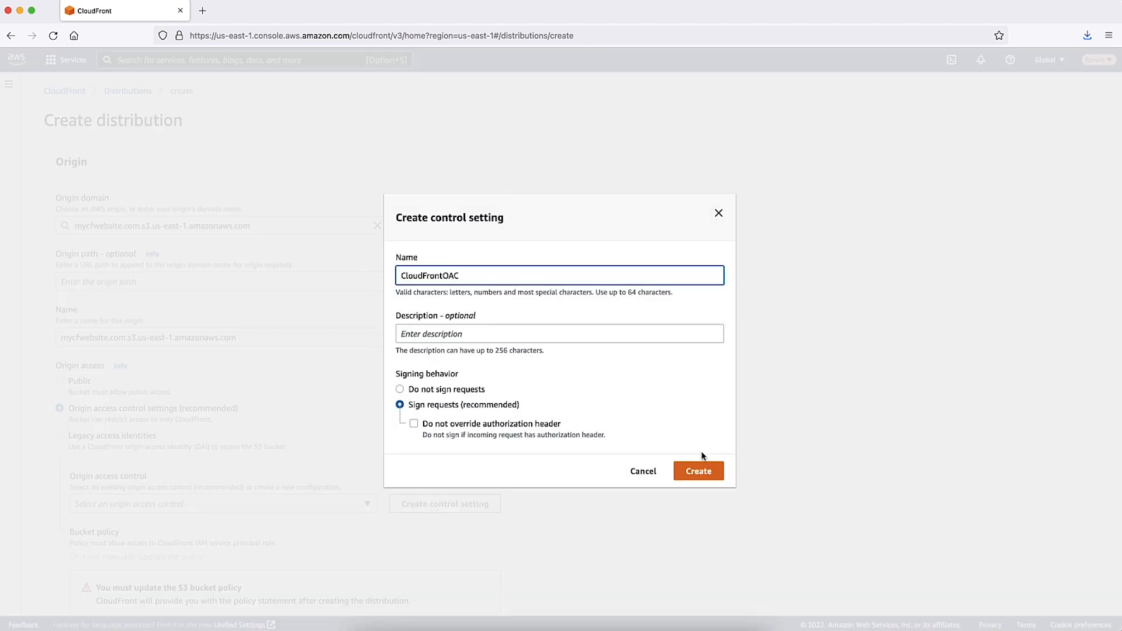
click(699, 471)
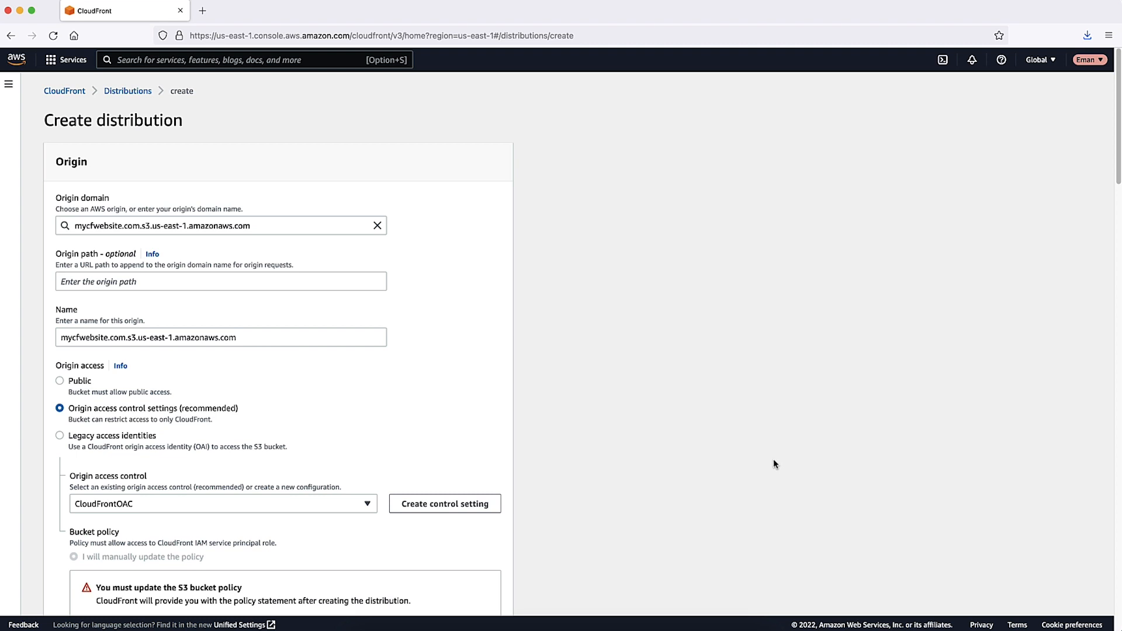
scroll(769, 457, down, 5)
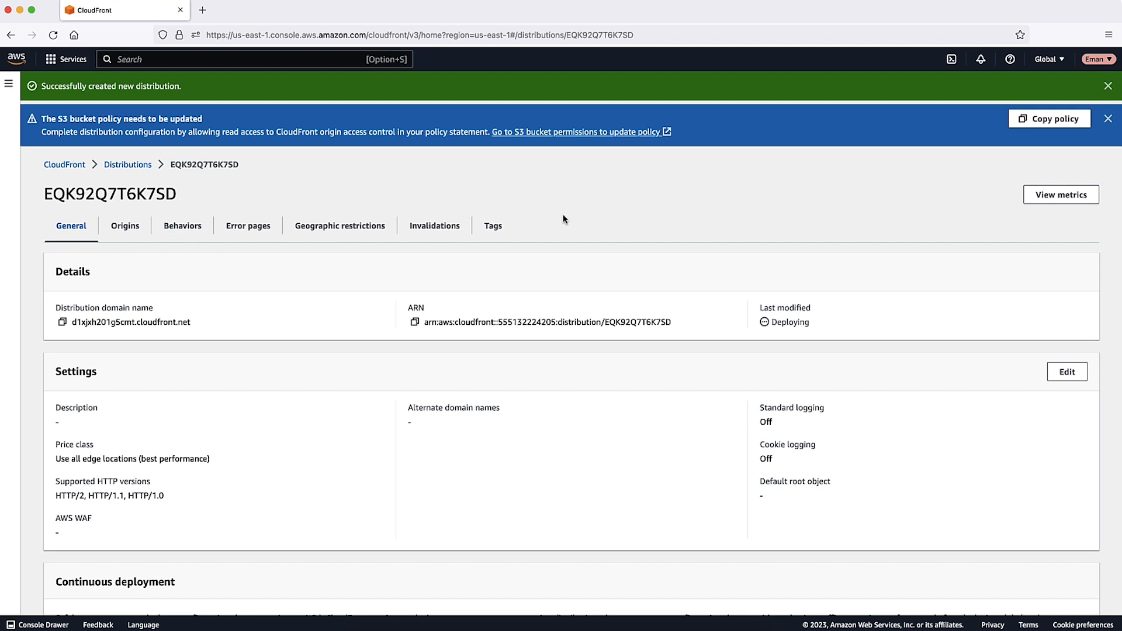
Copy the policy statement generated for the new distribution and save it as the bucket policy of mycfwebsite.com in S3.
click(1011, 120)
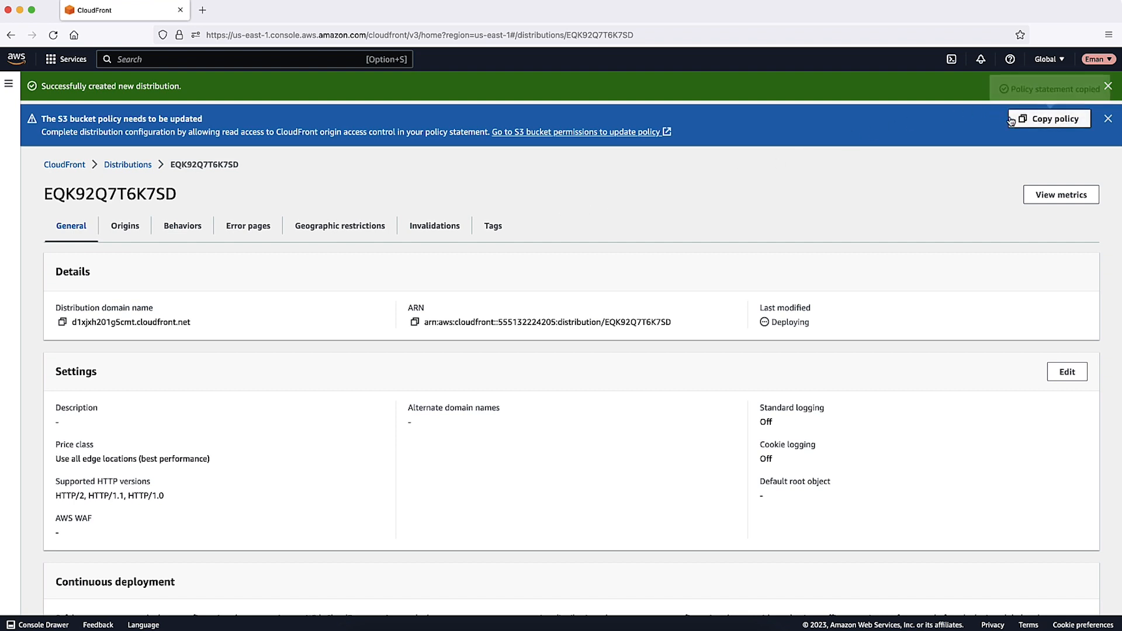
click(634, 134)
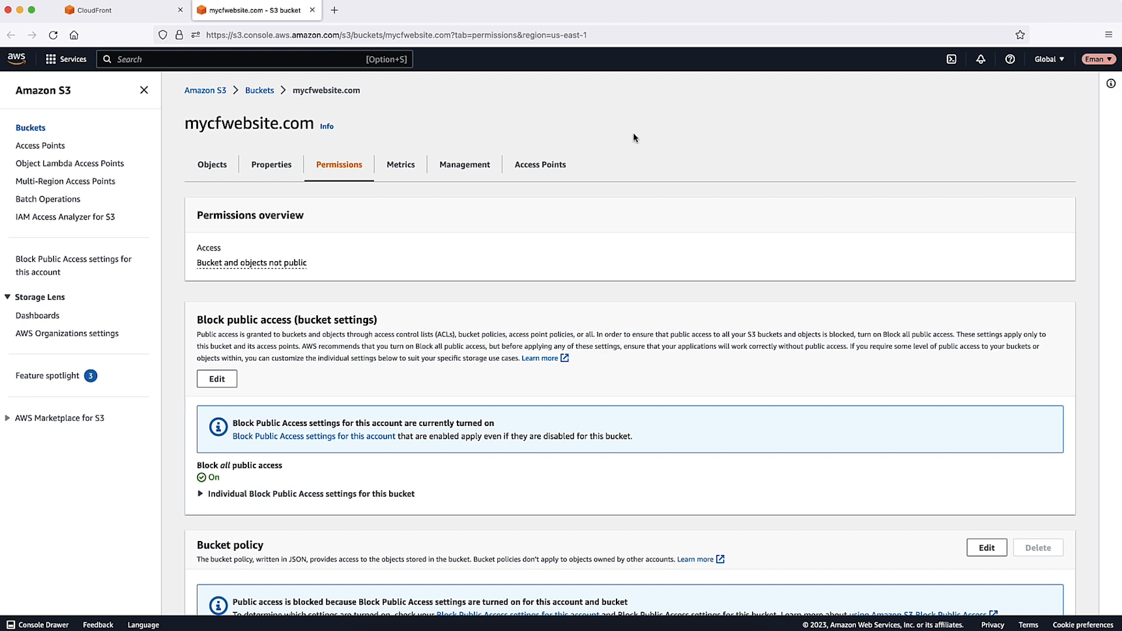
scroll(633, 135, down, 5)
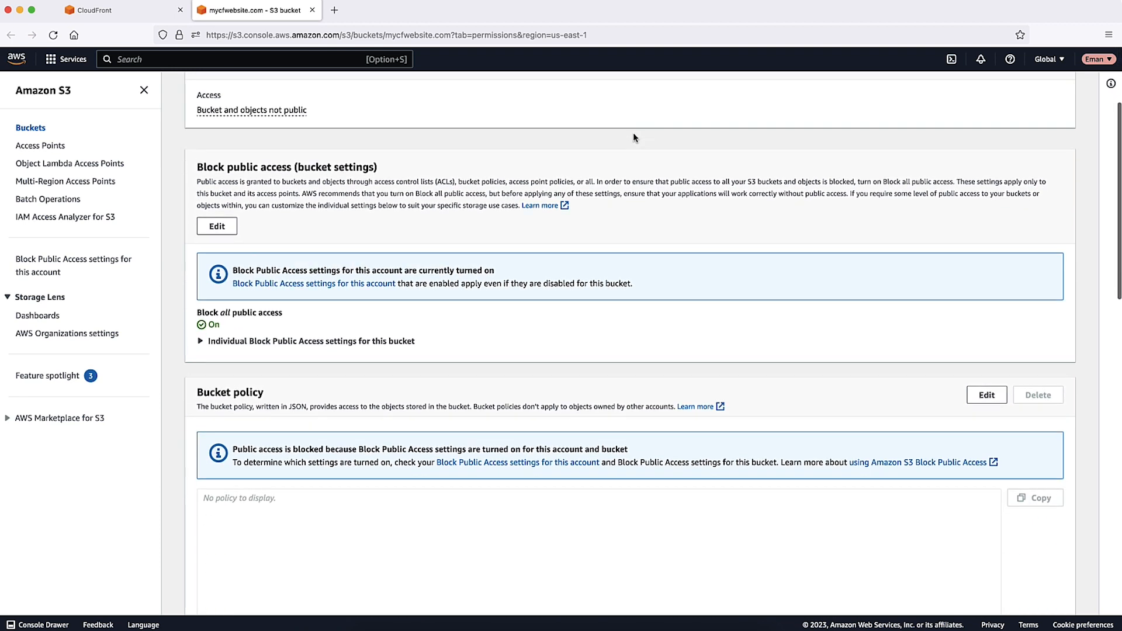
click(986, 355)
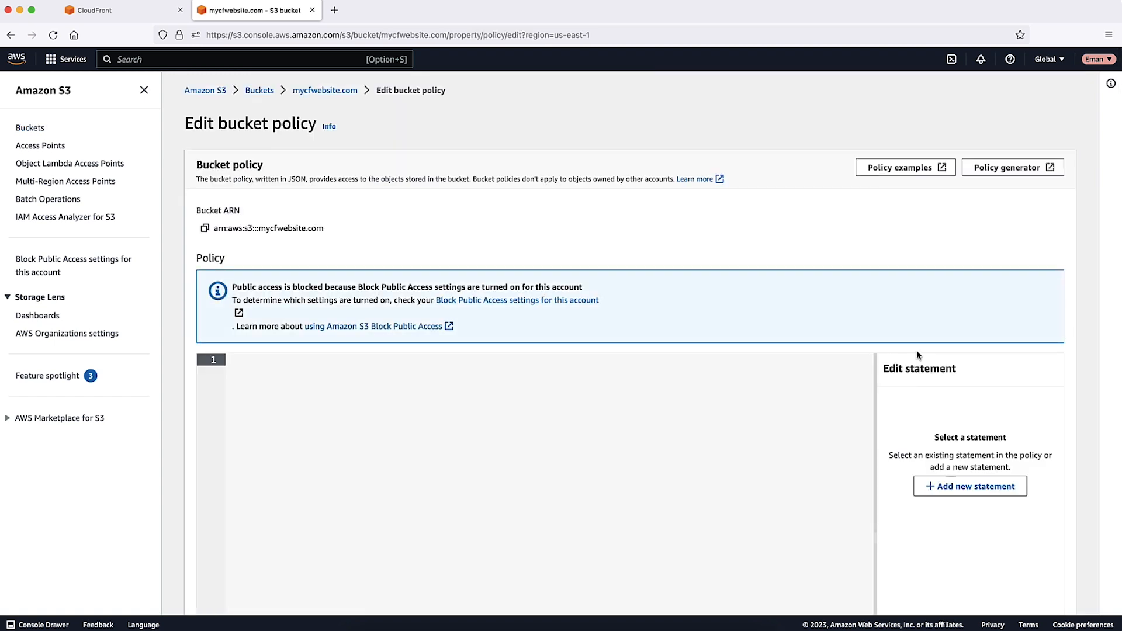
key(super+v)
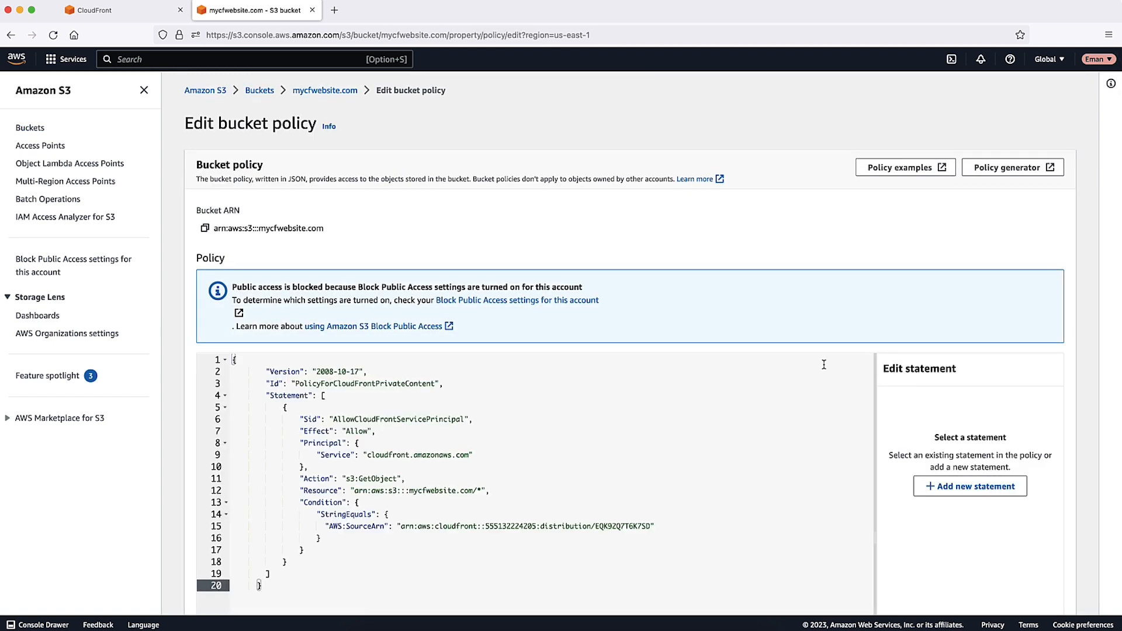
scroll(824, 364, down, 5)
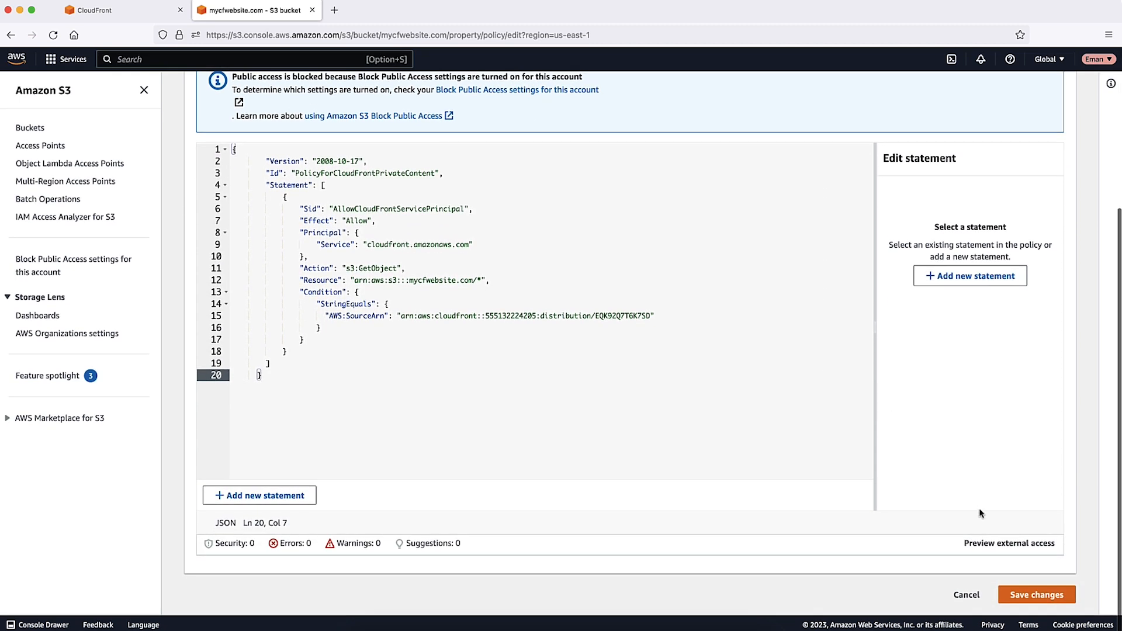
click(1012, 594)
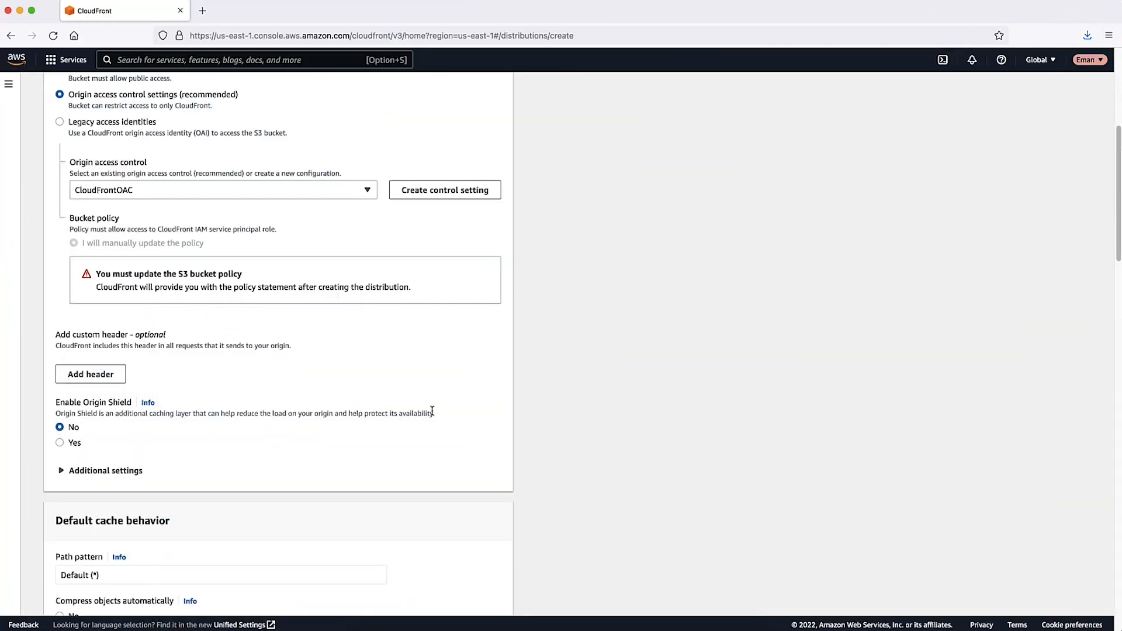
click(110, 381)
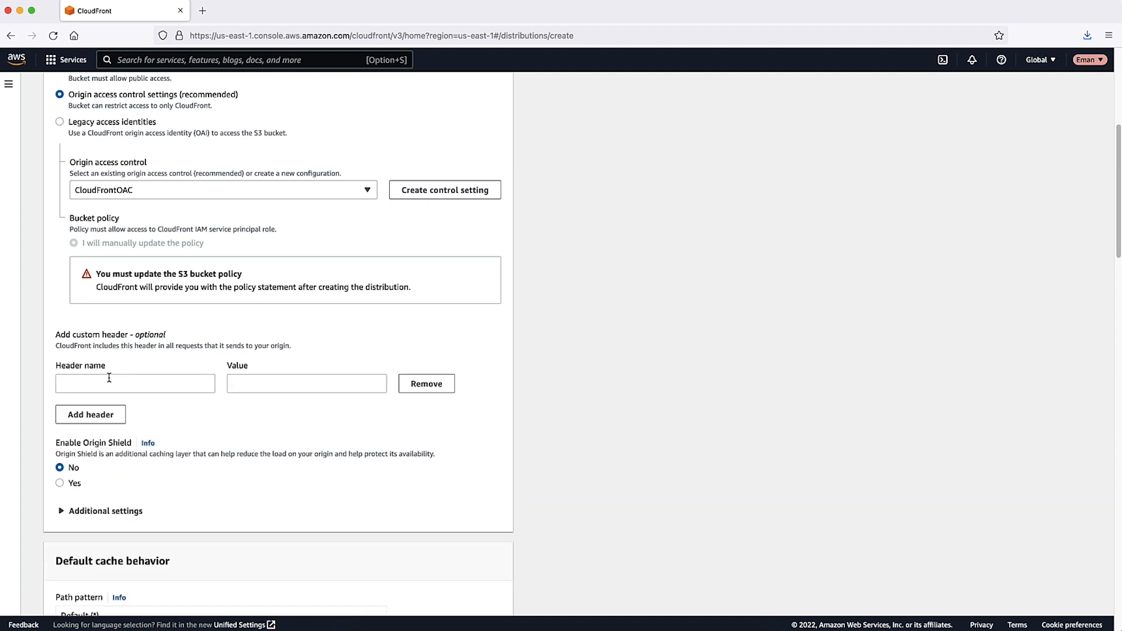
scroll(302, 419, up, 1)
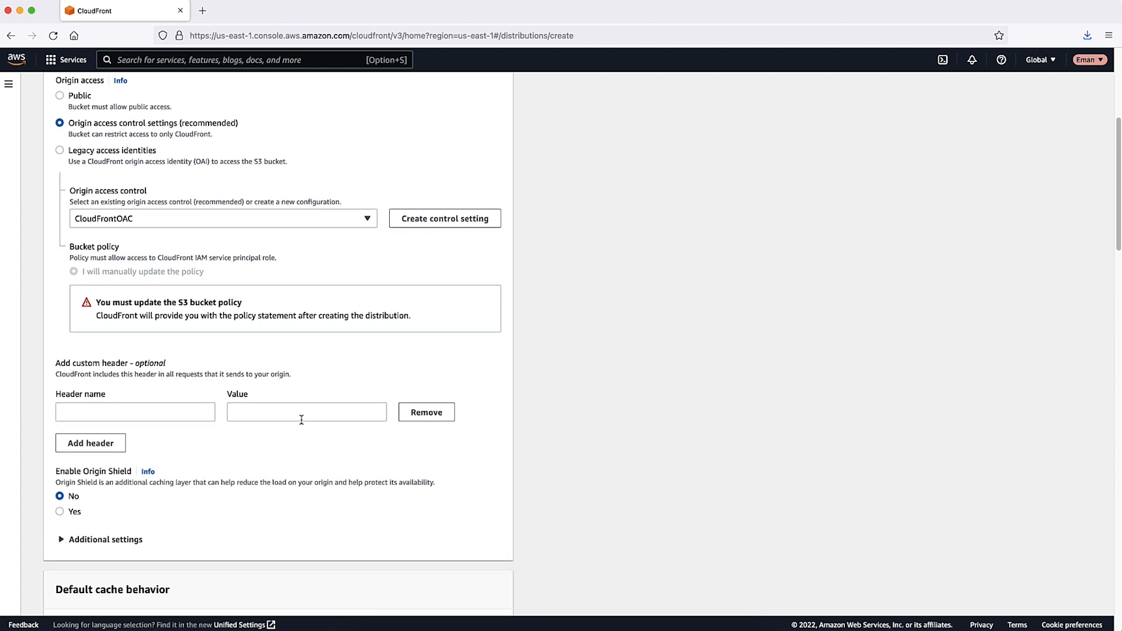
scroll(302, 420, down, 3)
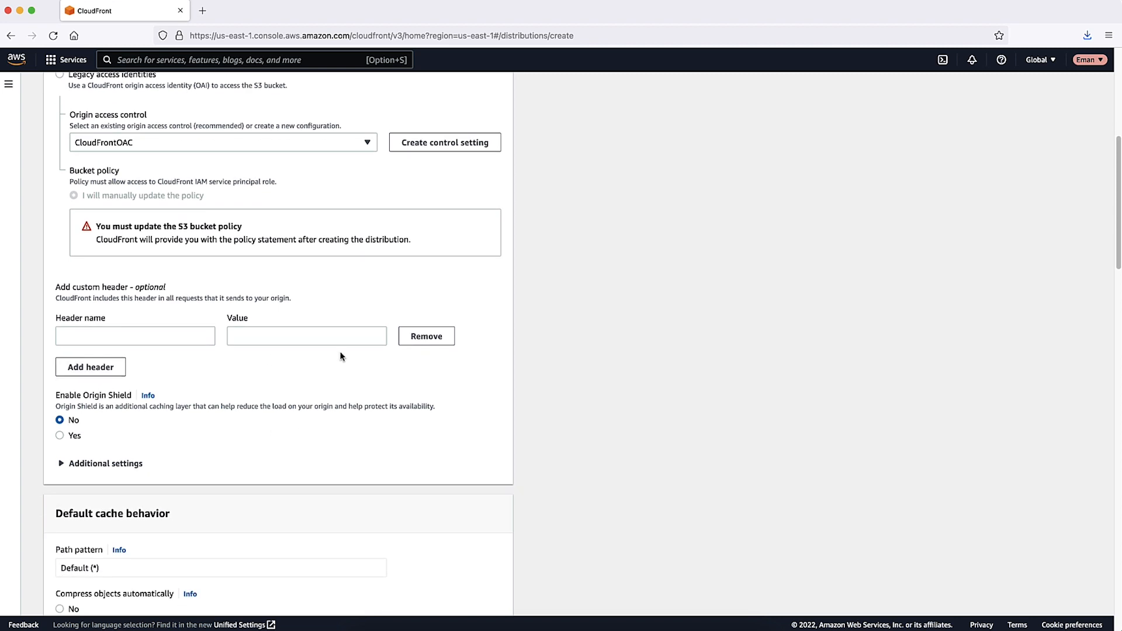
click(430, 336)
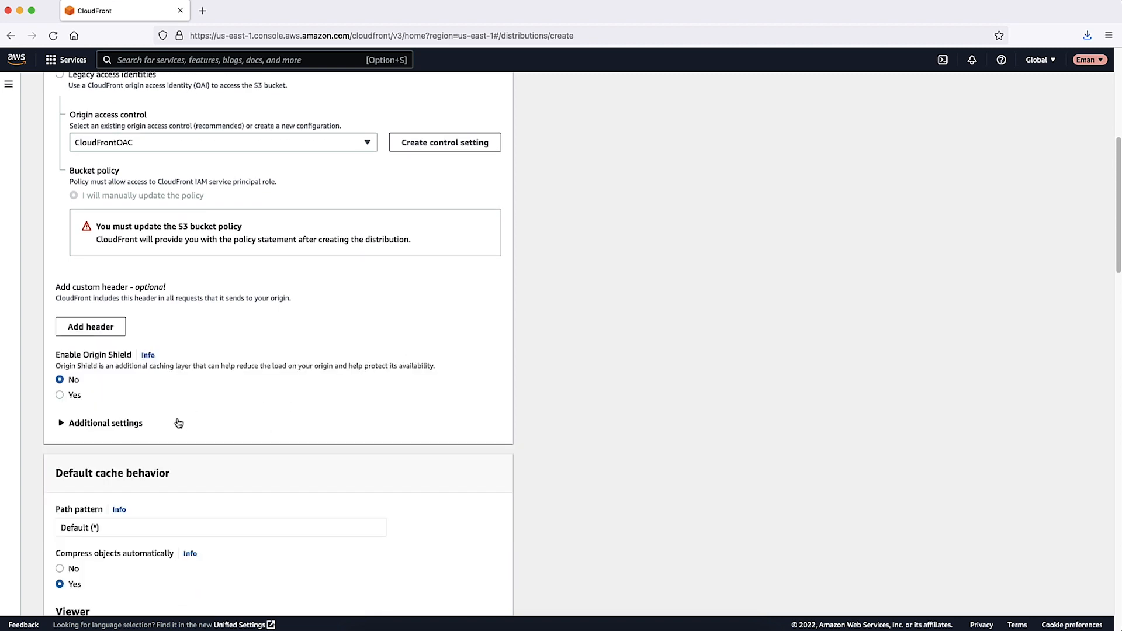
Examine the origin's additional connection settings and the help text for the default cache behavior's path pattern.
scroll(178, 423, up, 2)
scroll(178, 423, down, 4)
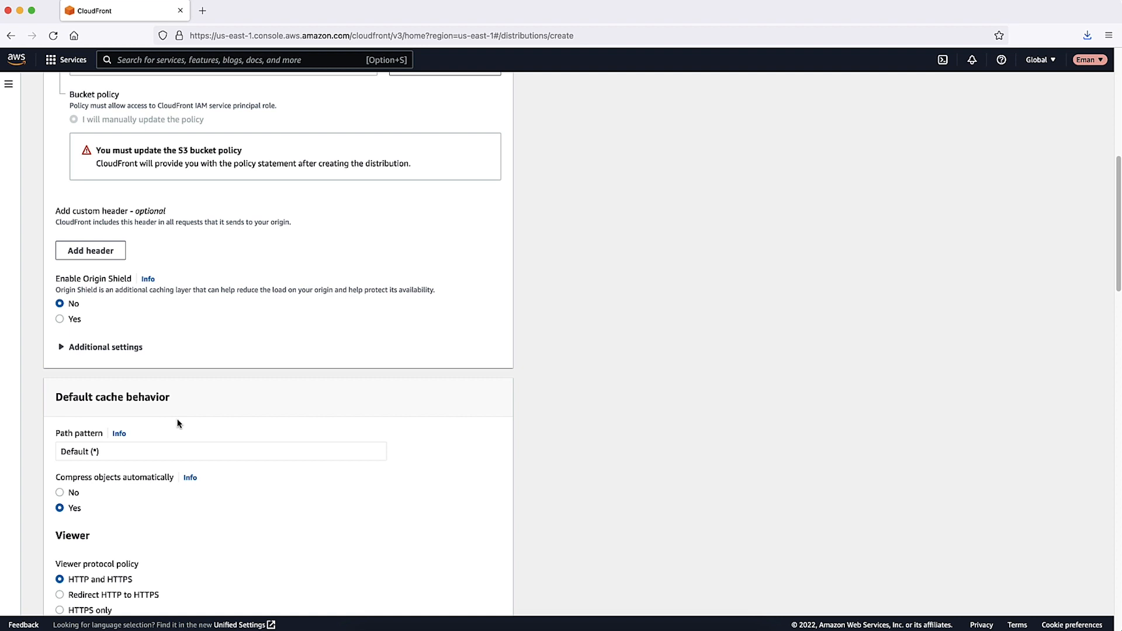
click(61, 348)
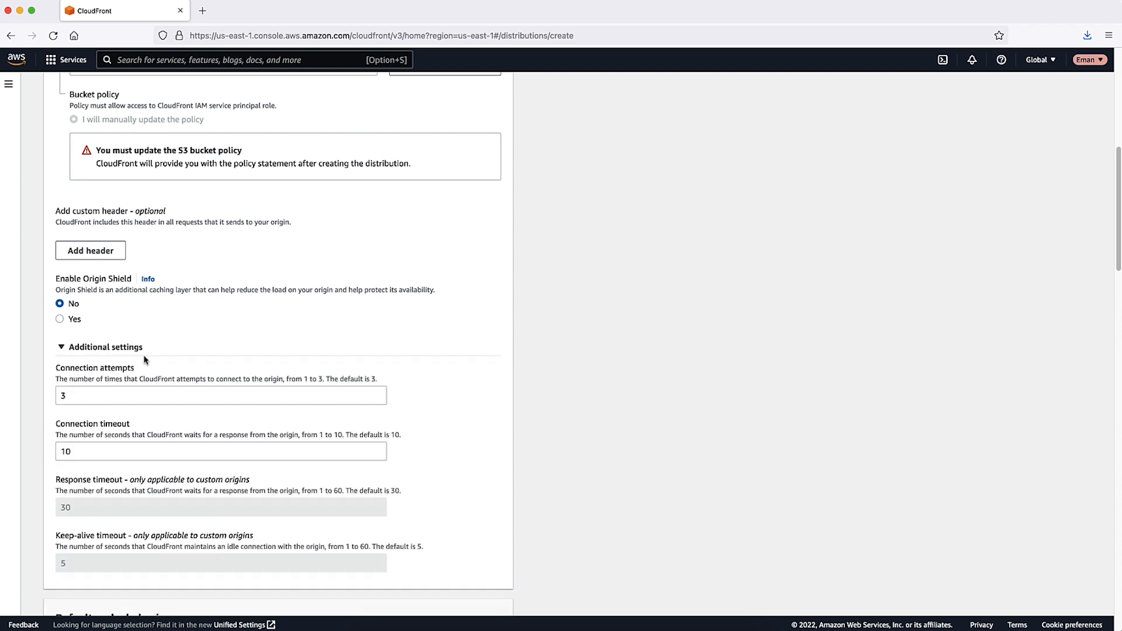
click(61, 349)
scroll(593, 335, down, 5)
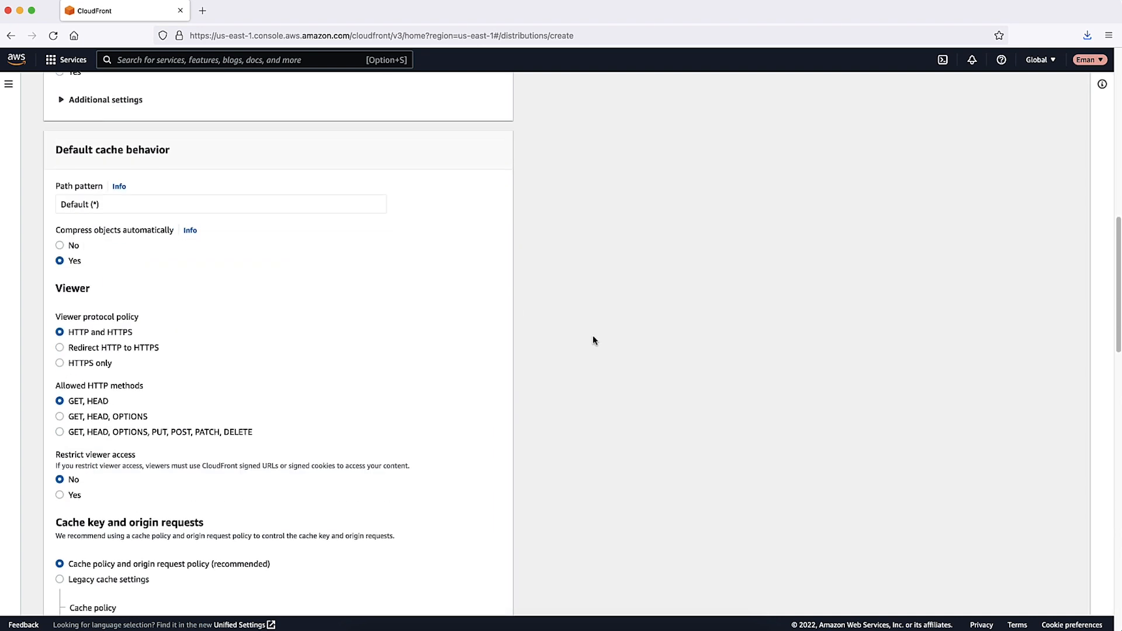
scroll(594, 336, down, 1)
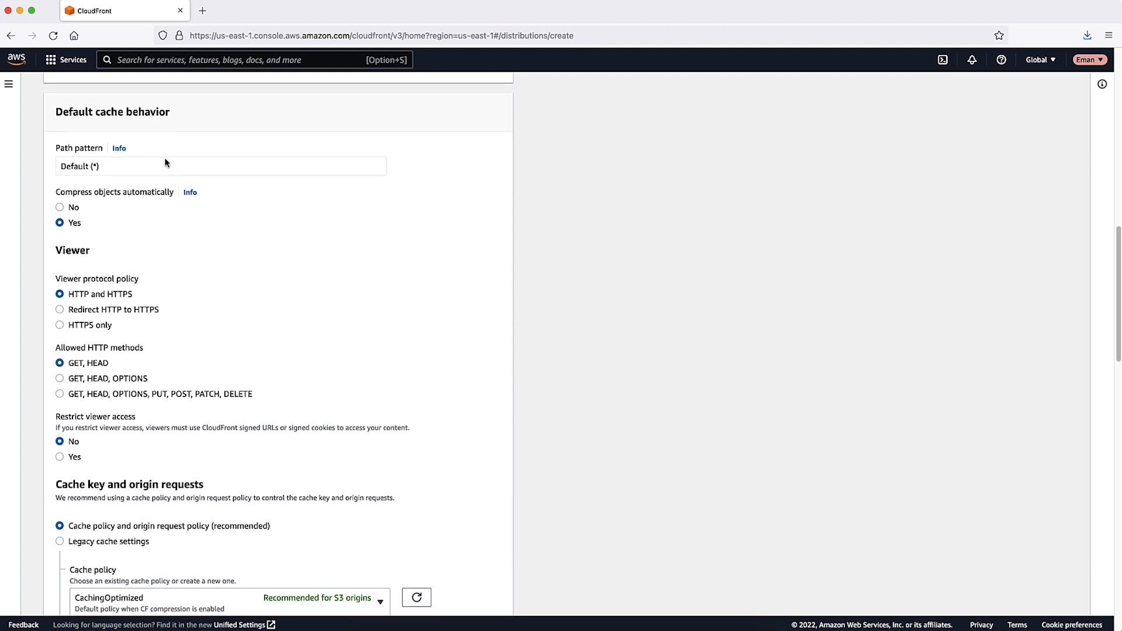
click(119, 149)
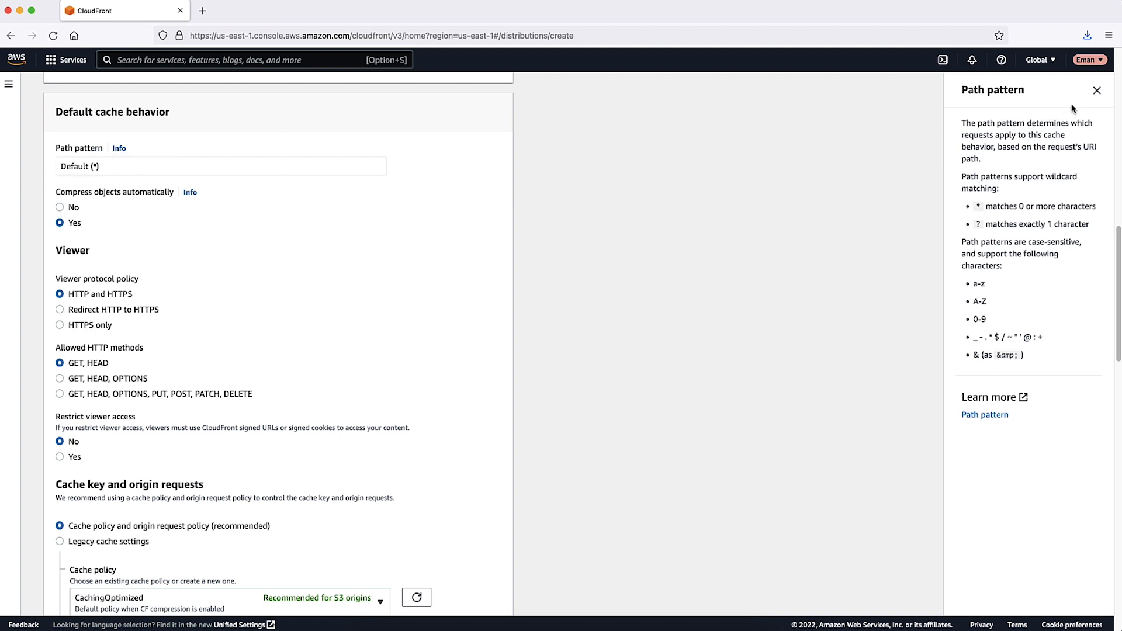
click(1097, 90)
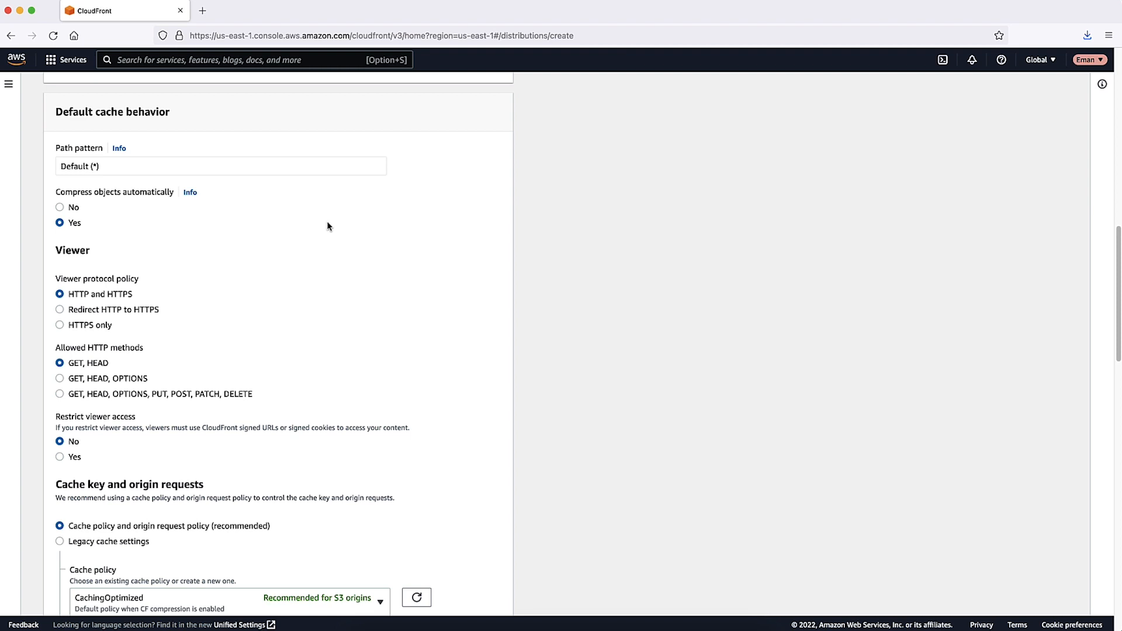
Set the viewer protocol policy to Redirect HTTP to HTTPS and review the cache policy and function association settings.
click(60, 311)
scroll(364, 408, down, 5)
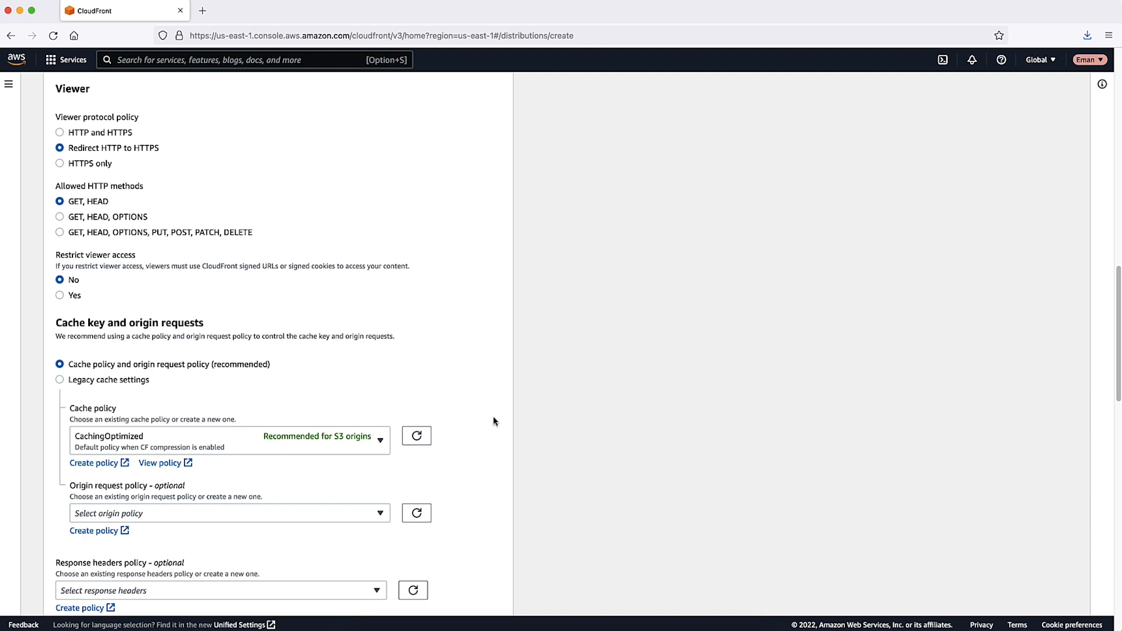
scroll(492, 421, down, 5)
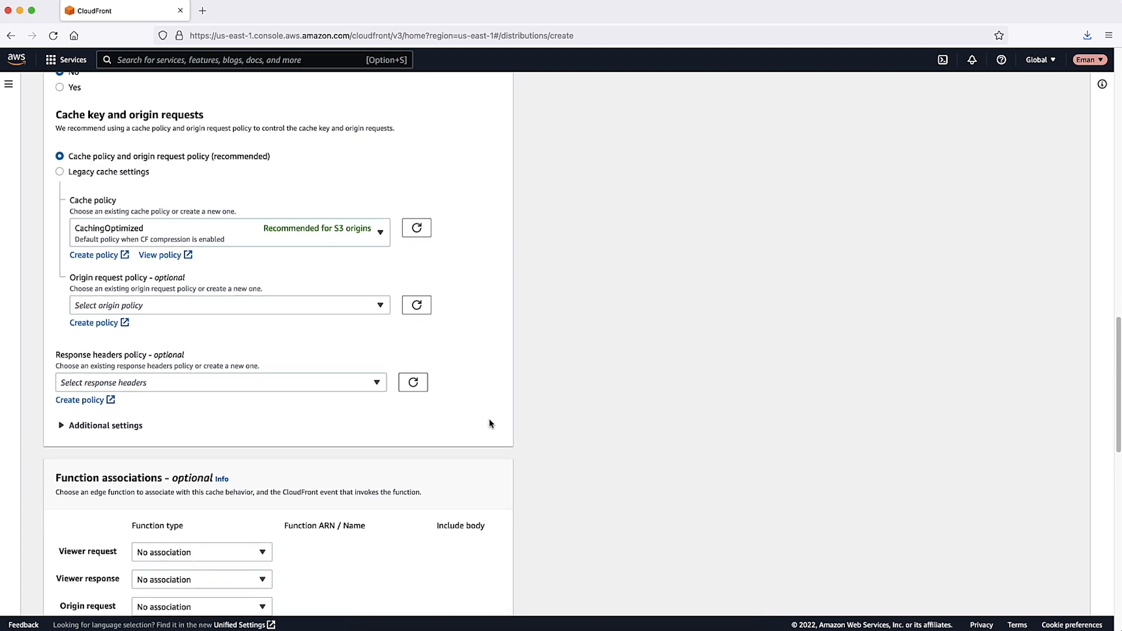
scroll(490, 424, down, 2)
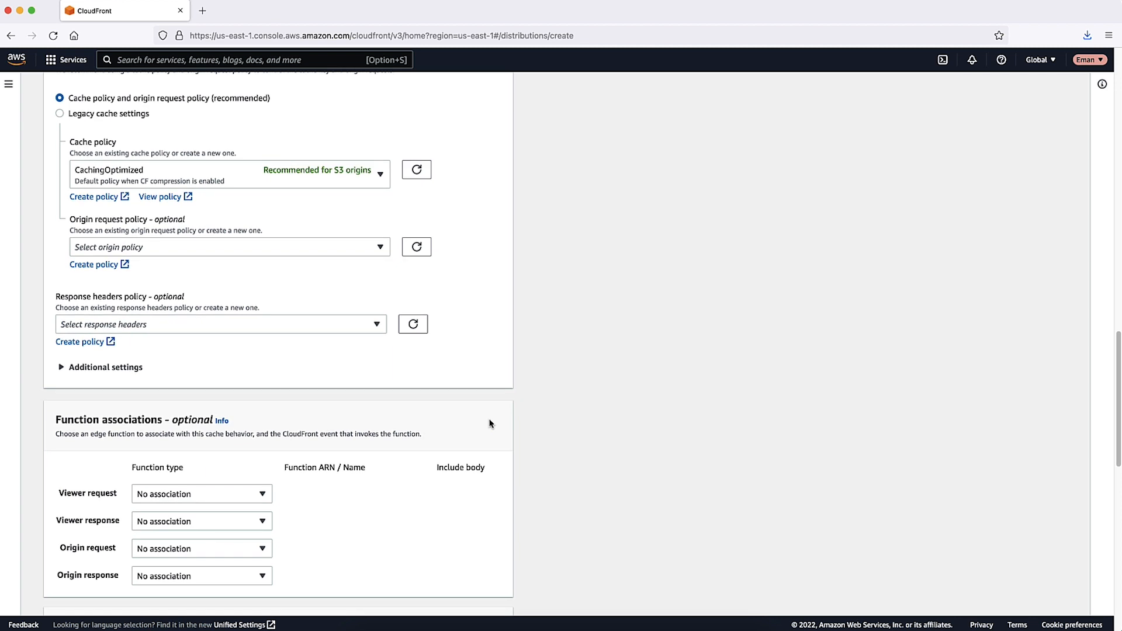
scroll(466, 409, down, 5)
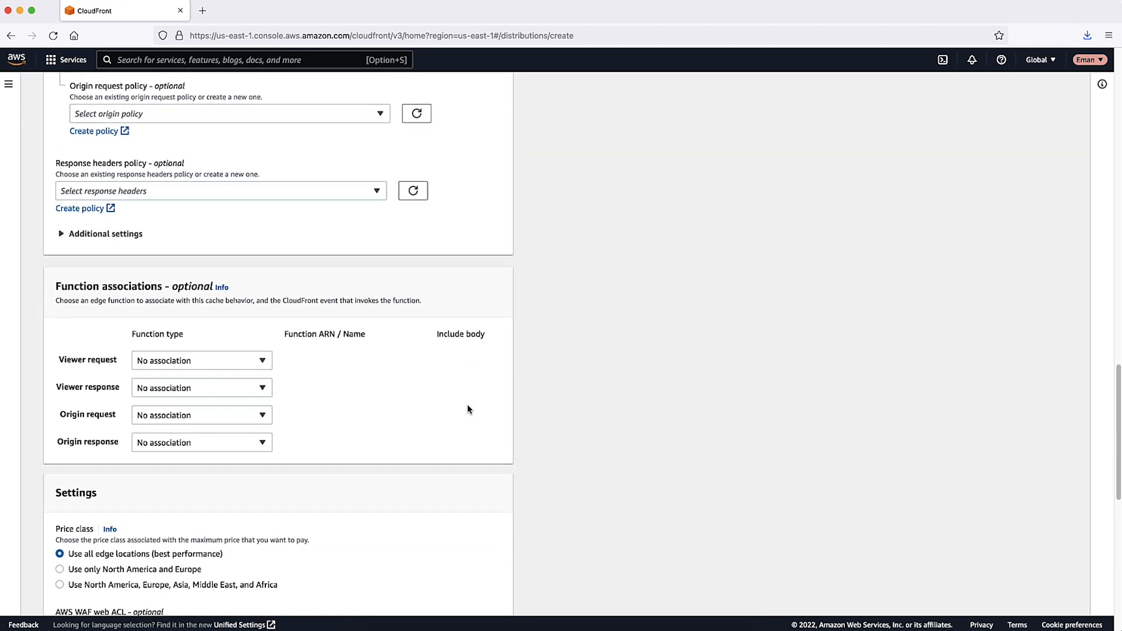
scroll(467, 409, down, 3)
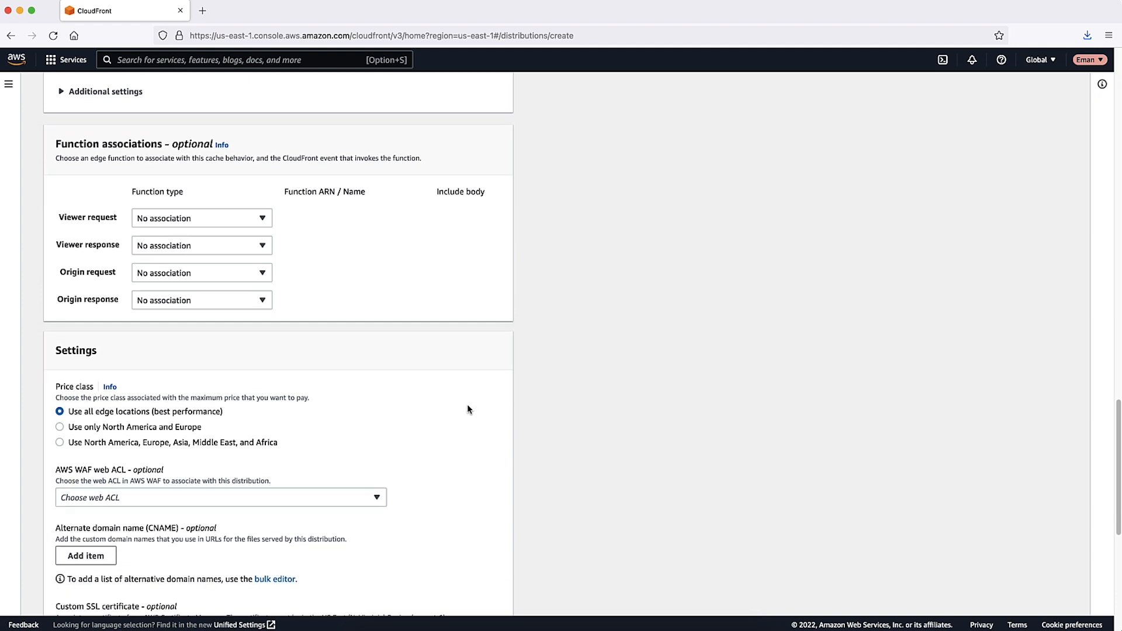
Request a public SSL certificate for mywebsite.com with DNS validation in AWS Certificate Manager.
scroll(467, 409, down, 3)
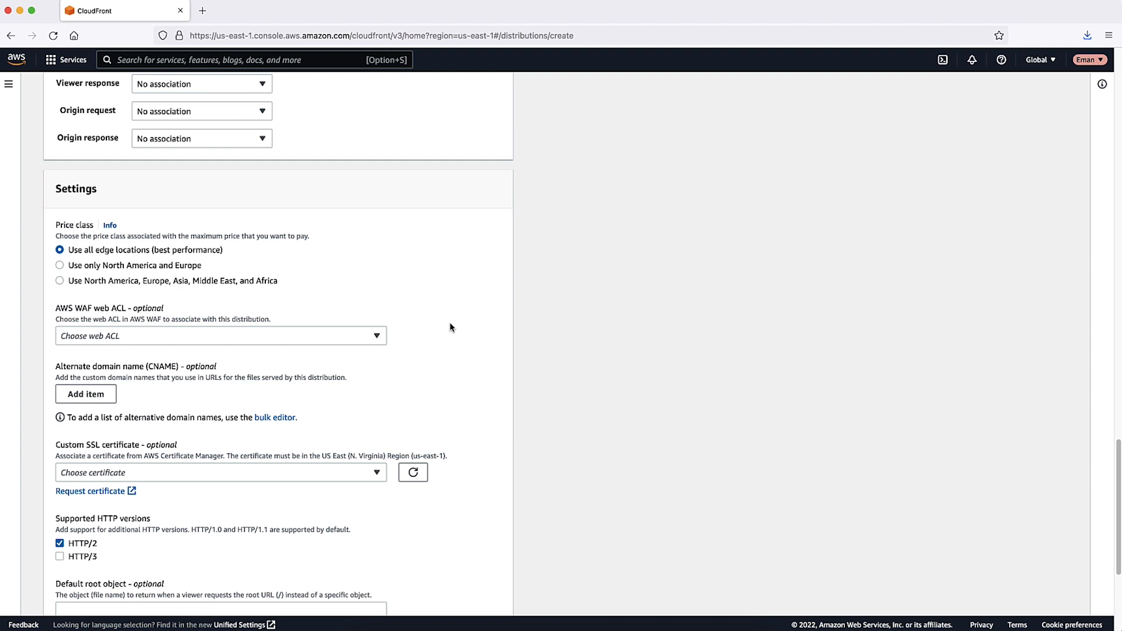
scroll(315, 316, down, 3)
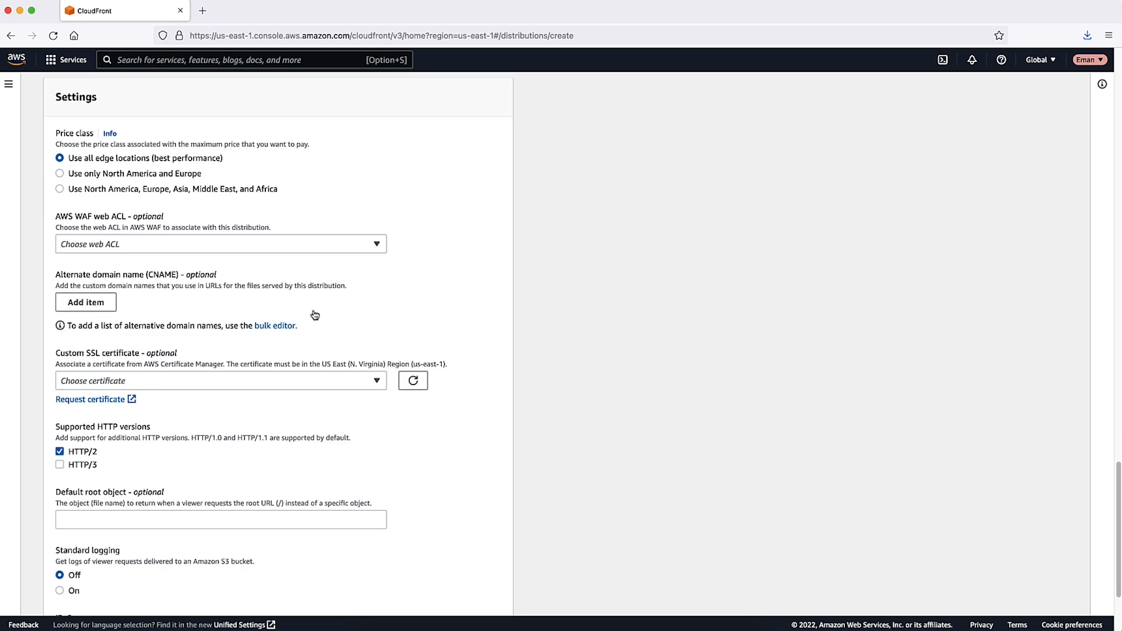
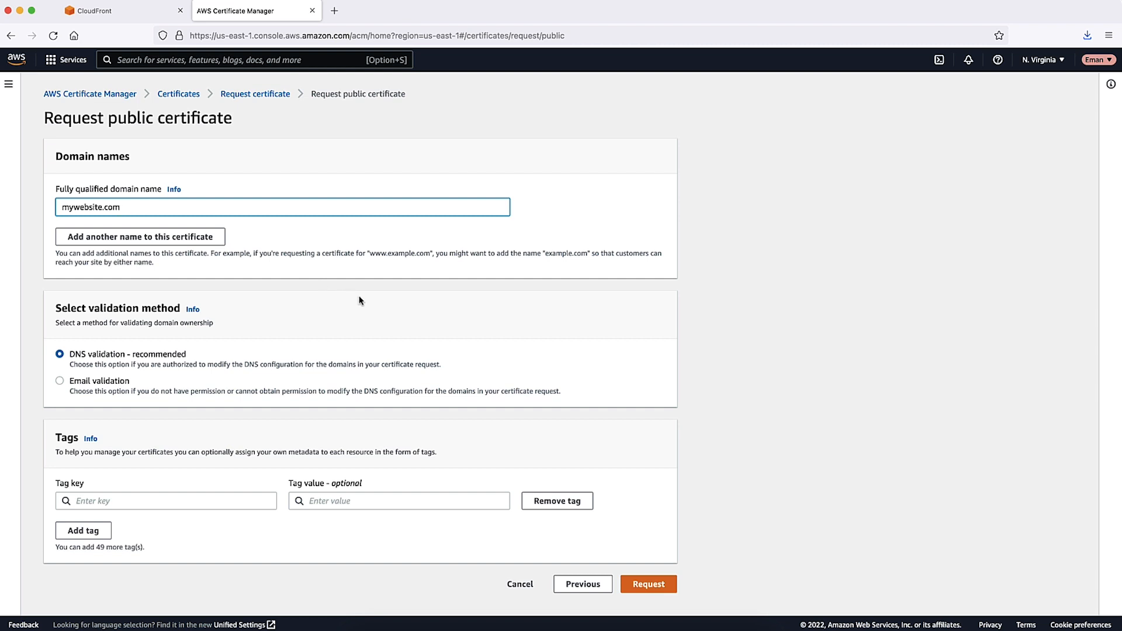
click(646, 588)
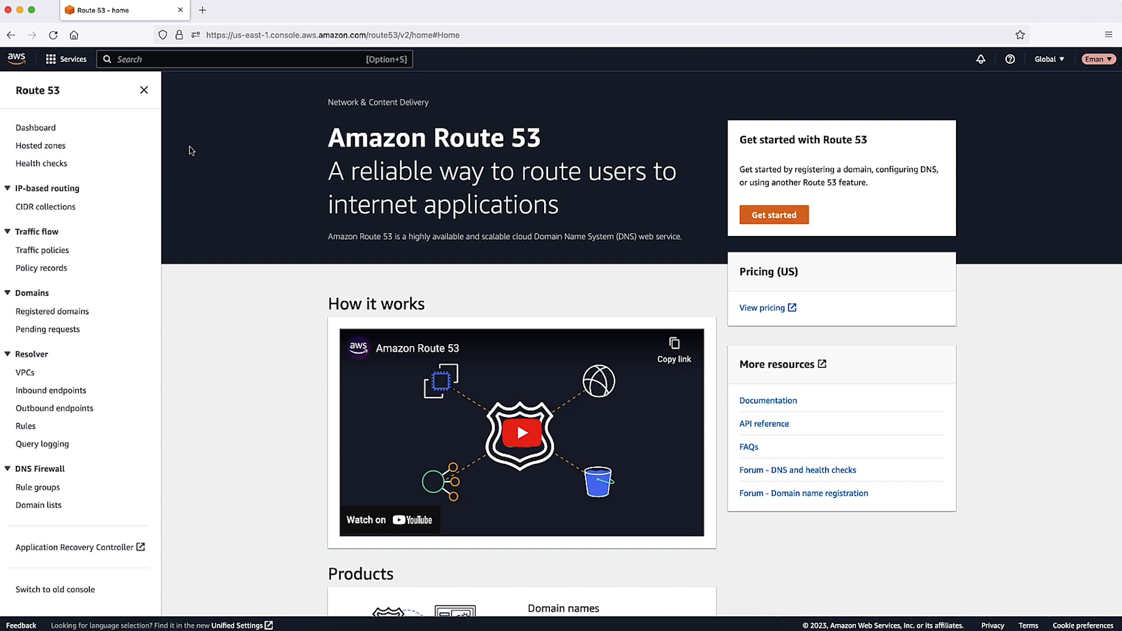
Create a public hosted zone in Route 53 with the domain name mycfwebsite.com.s3.us-east-1.amazonaws.com.
click(53, 148)
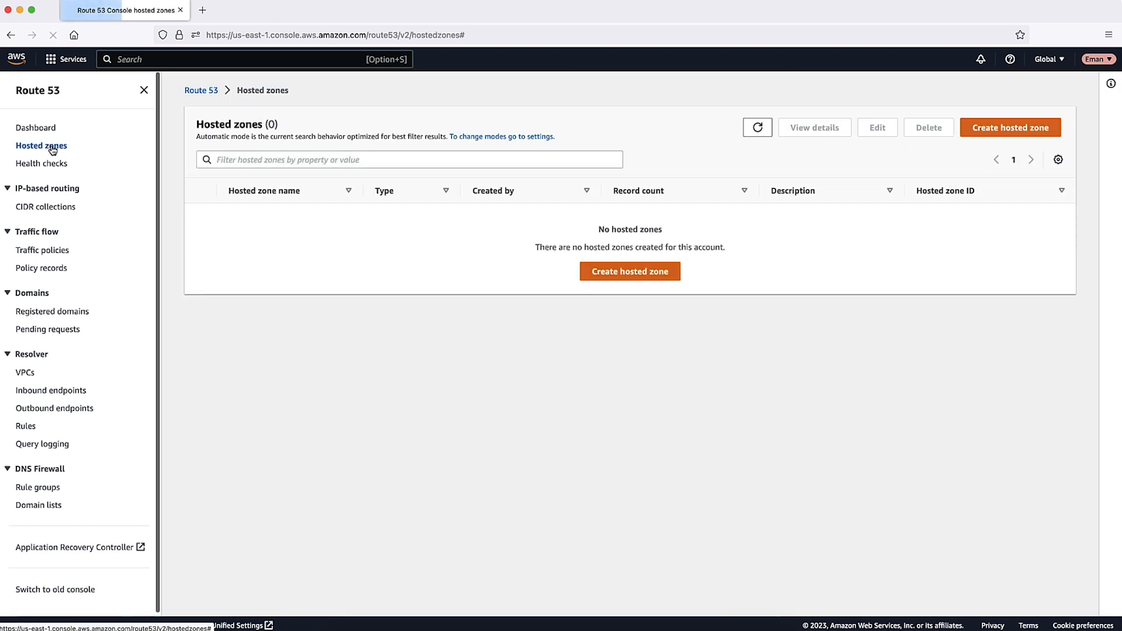
click(596, 270)
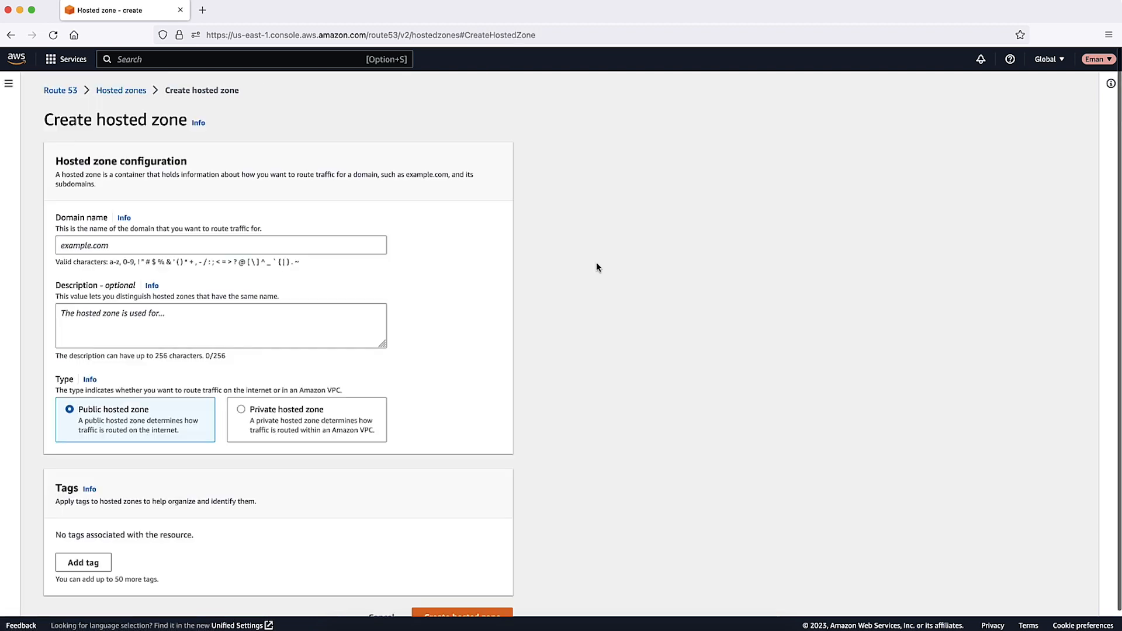
click(341, 242)
text(mycfwebsite.com.s3.us-east-1.amazonaws.com)
scroll(463, 243, down, 2)
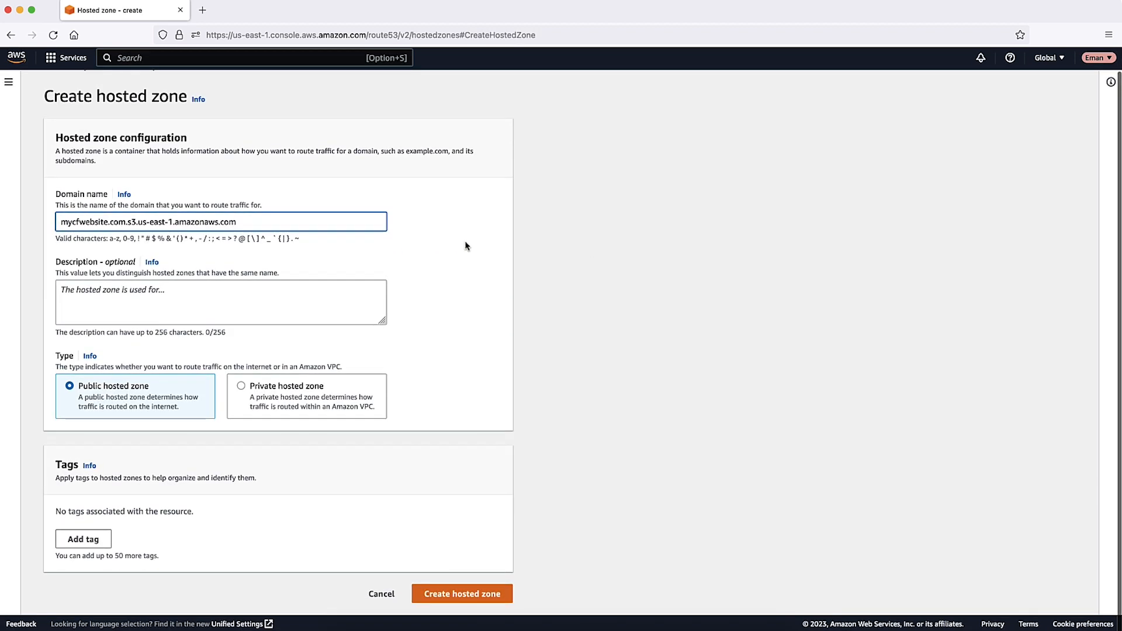
click(449, 589)
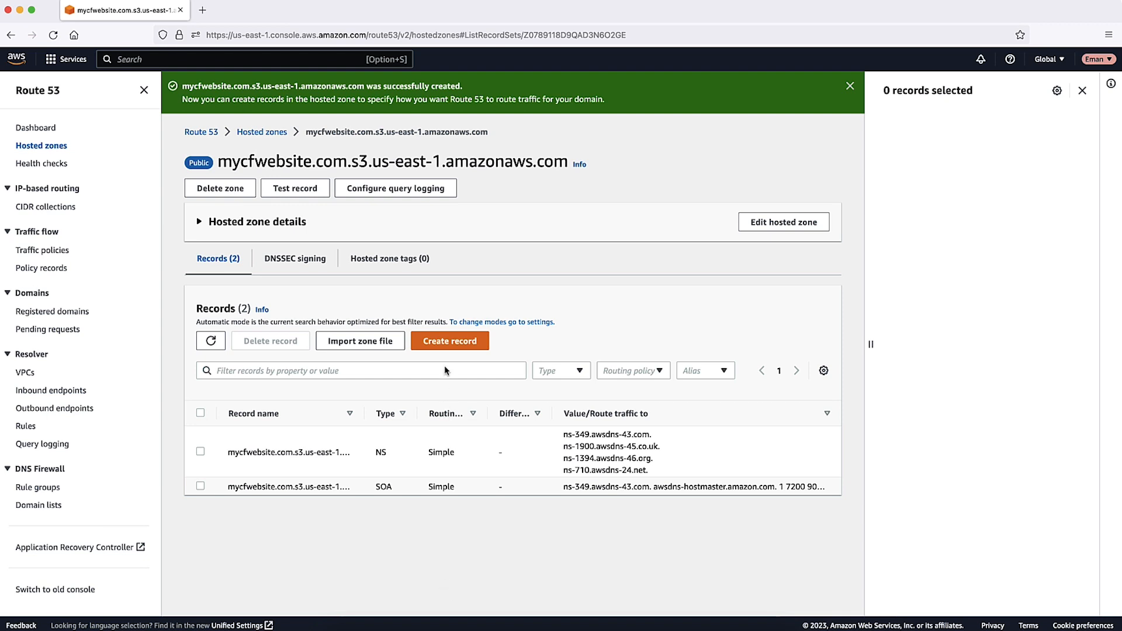
Set up an A record named www in the hosted zone, with its traffic routed as an alias to a CloudFront distribution.
click(445, 348)
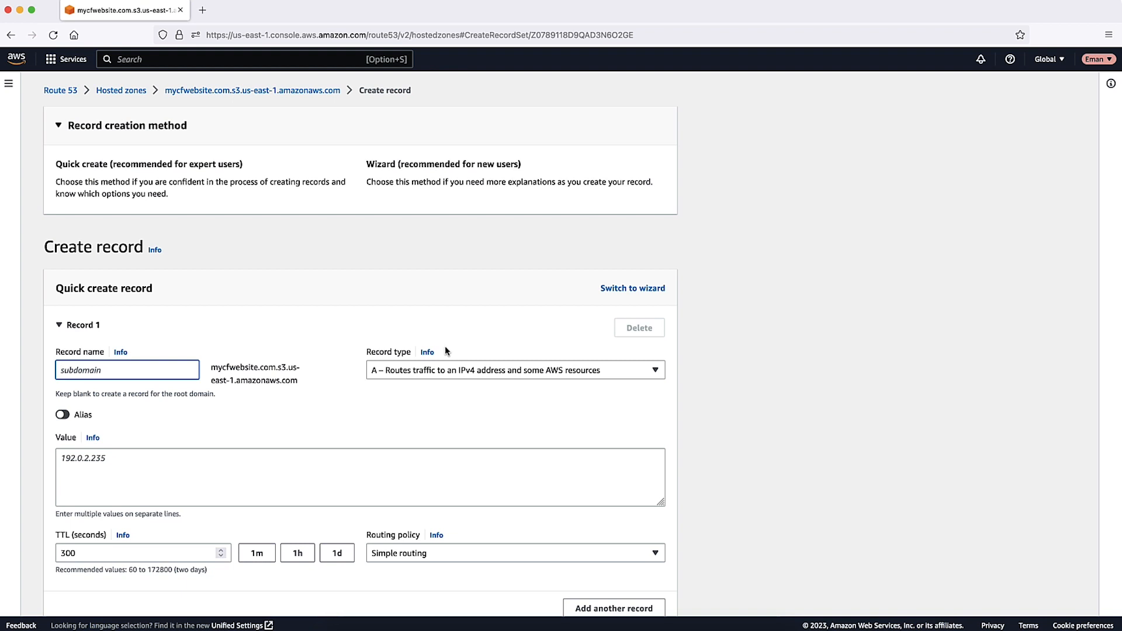
text(www)
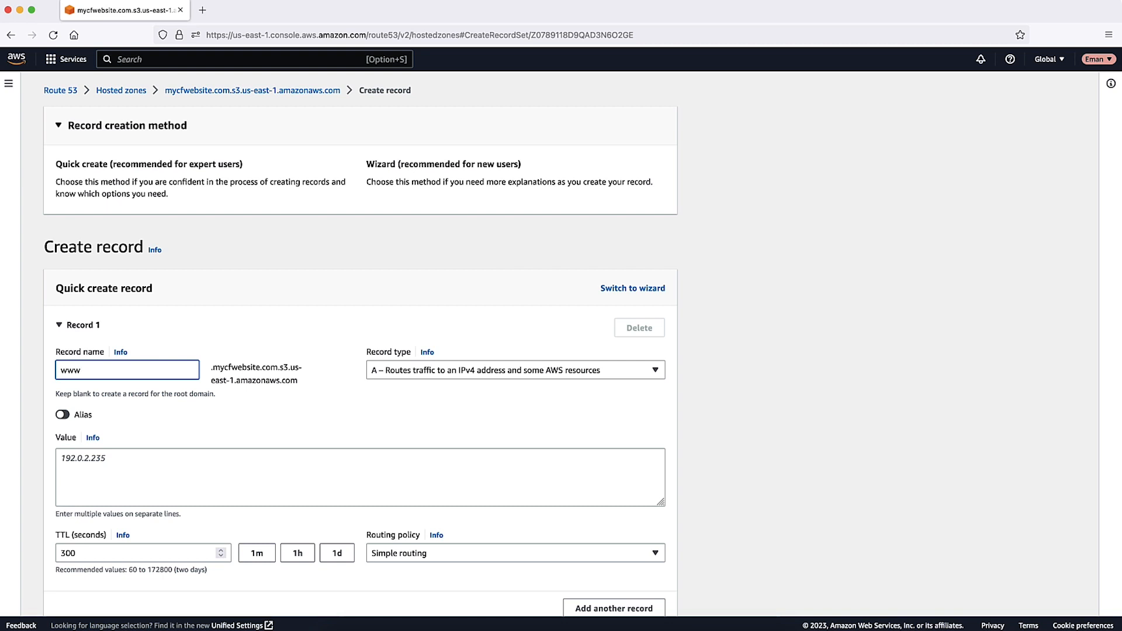
click(63, 416)
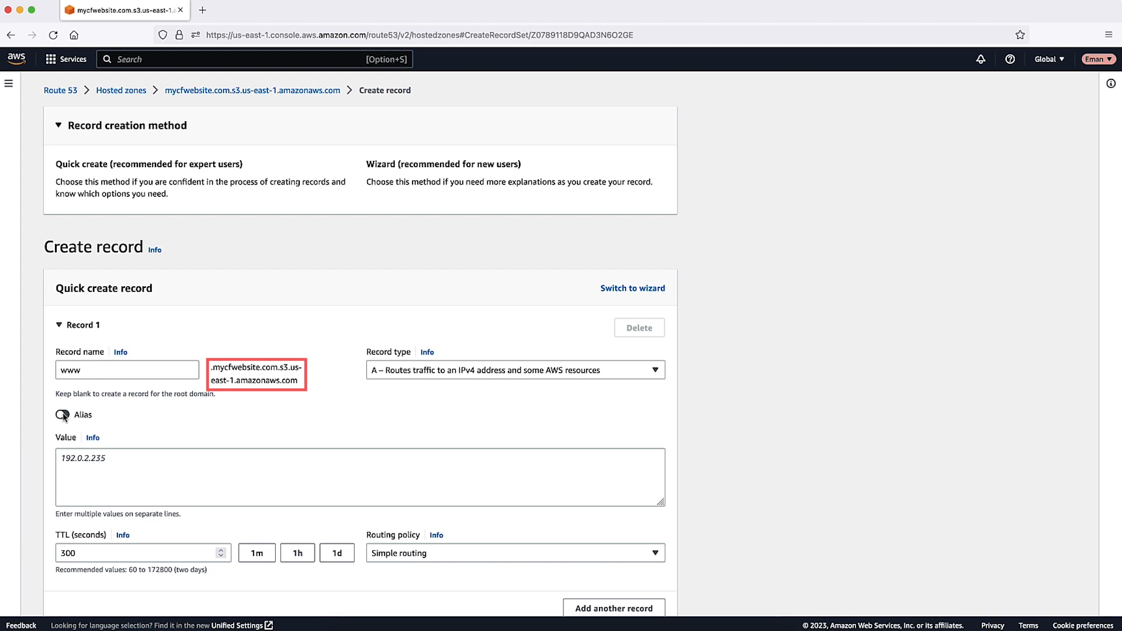
click(62, 415)
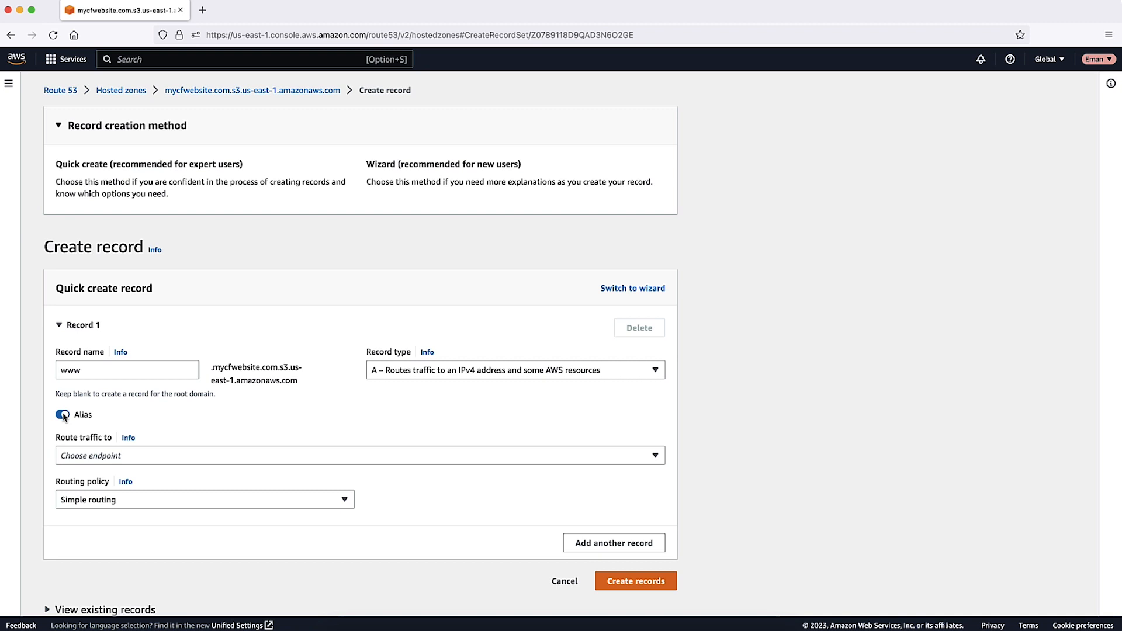
click(110, 456)
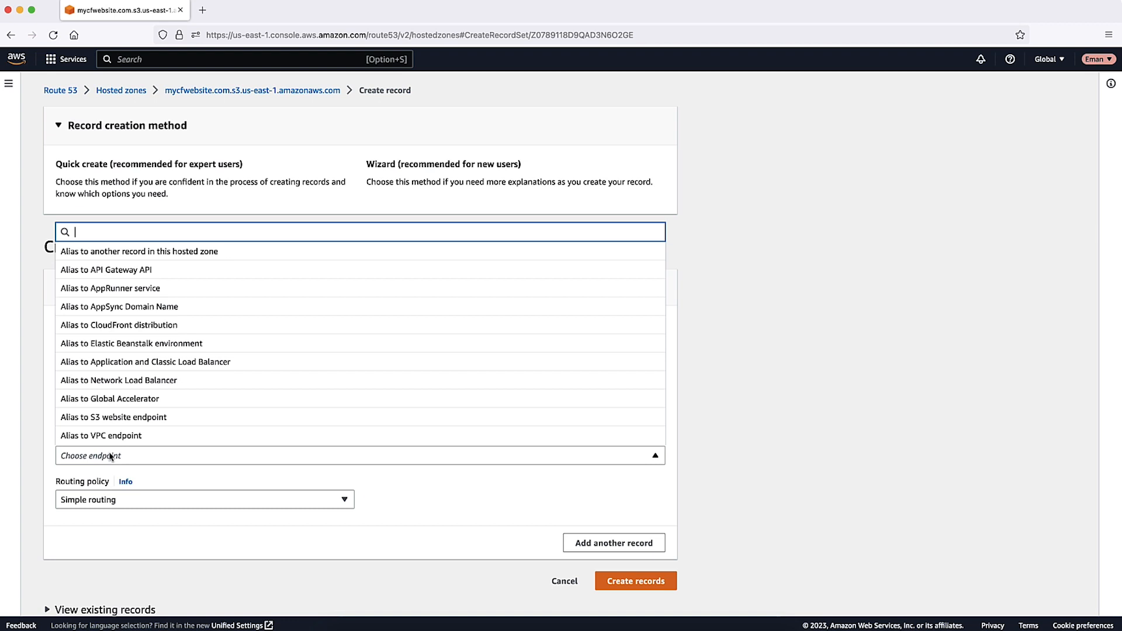
click(117, 326)
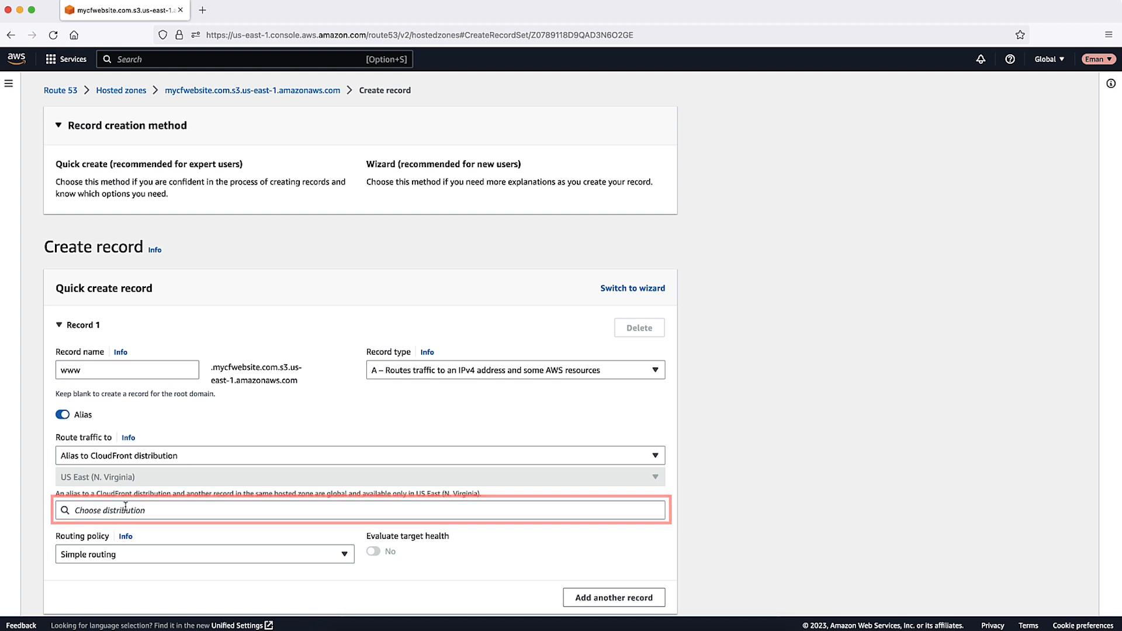
Create the configured CloudFront distribution with the custom SSL certificate MyCertificate.
scroll(125, 507, down, 3)
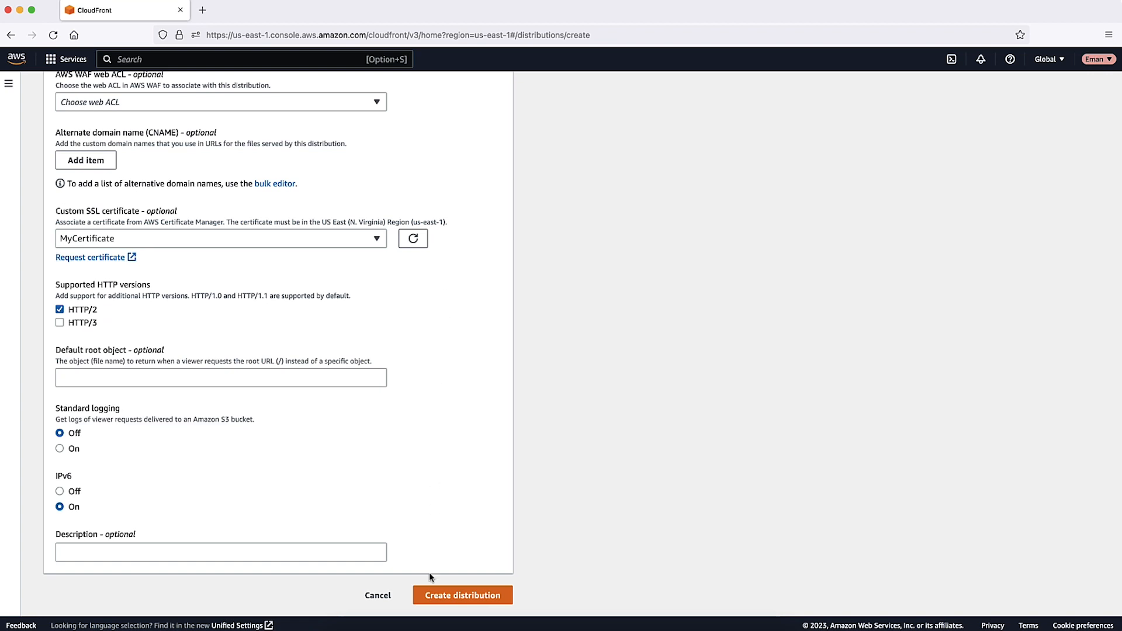
click(430, 595)
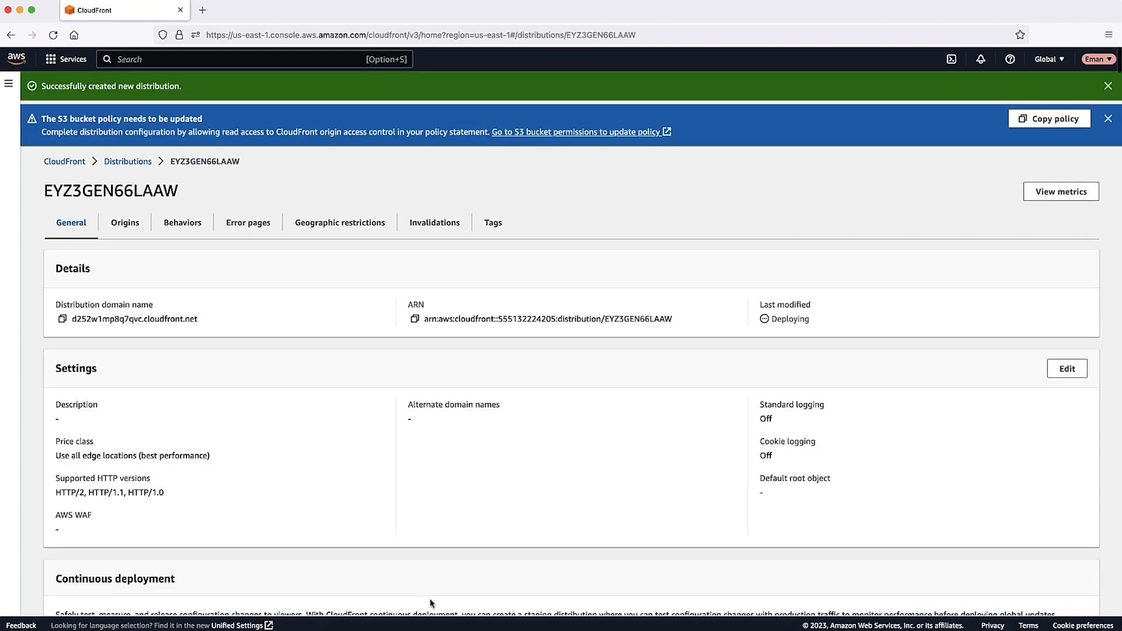